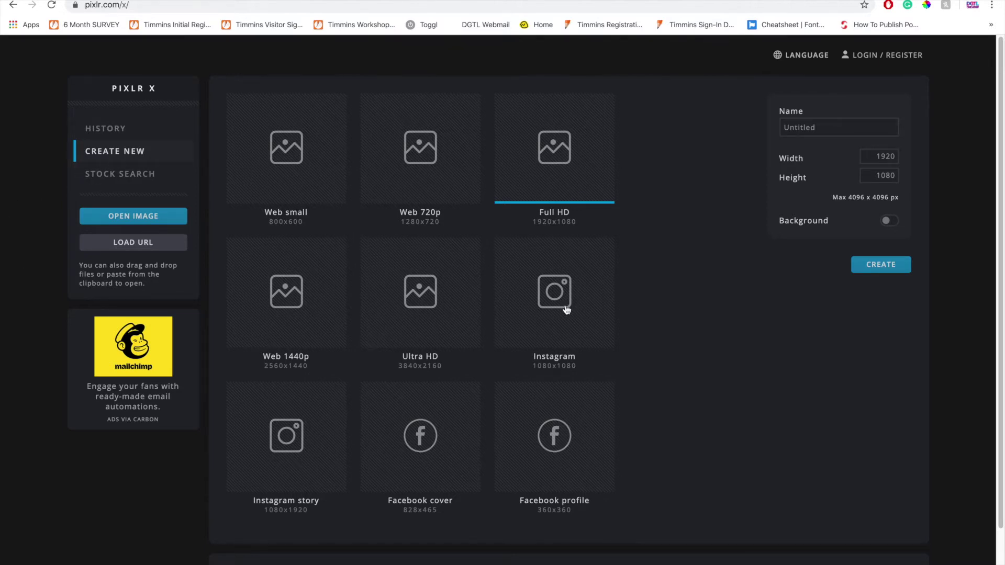
Create a new 1080x1080 Instagram canvas named "photo collage tutorial" with a white #FFFFFF background
left_click(566, 309)
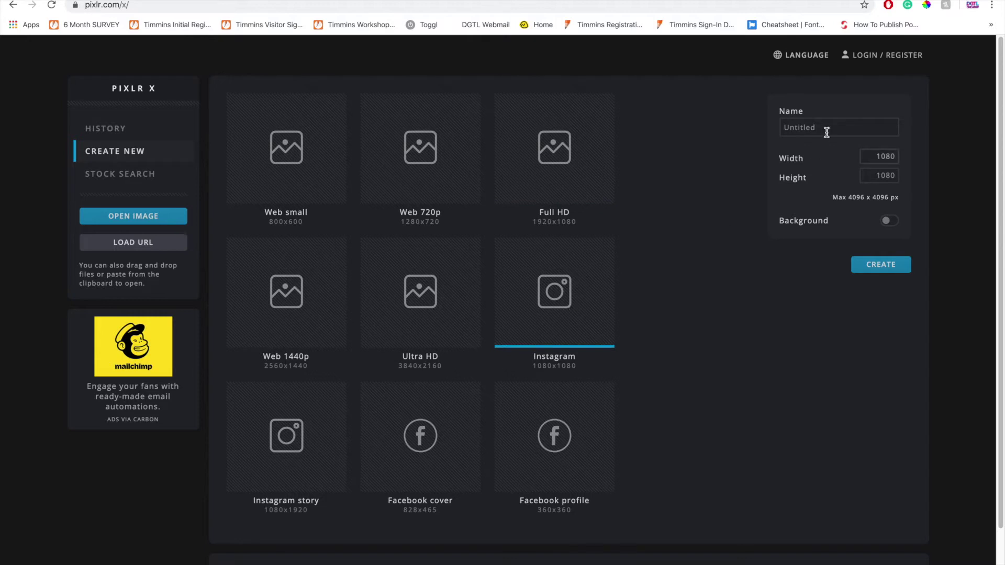
left_click_drag(830, 127, 783, 127)
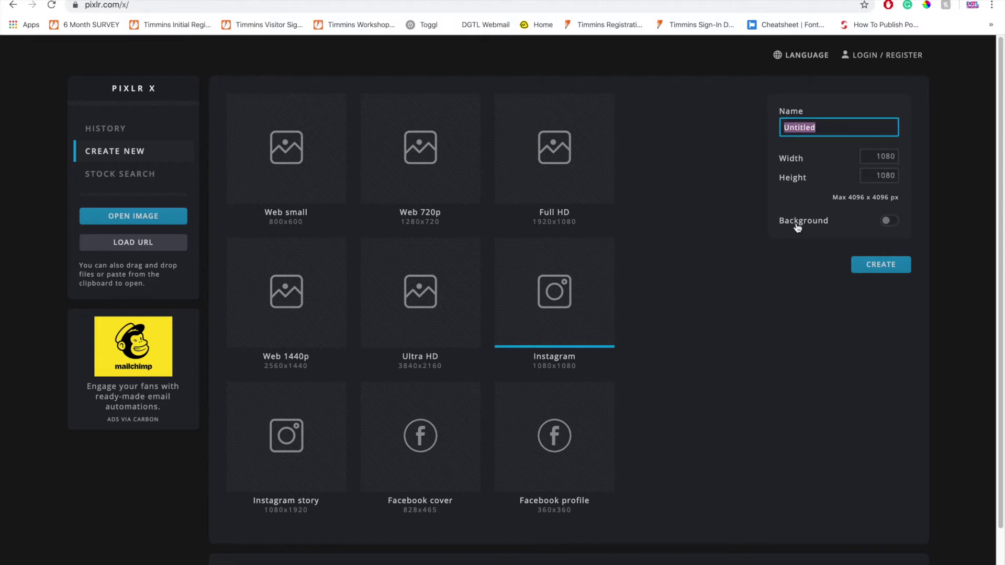
type("photo collage tutorial")
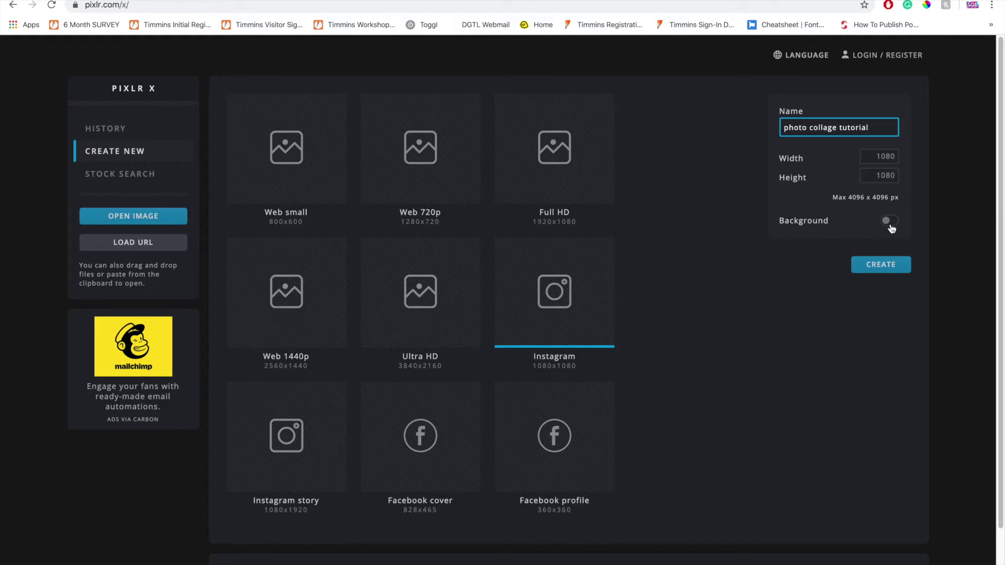
left_click(889, 222)
left_click(793, 245)
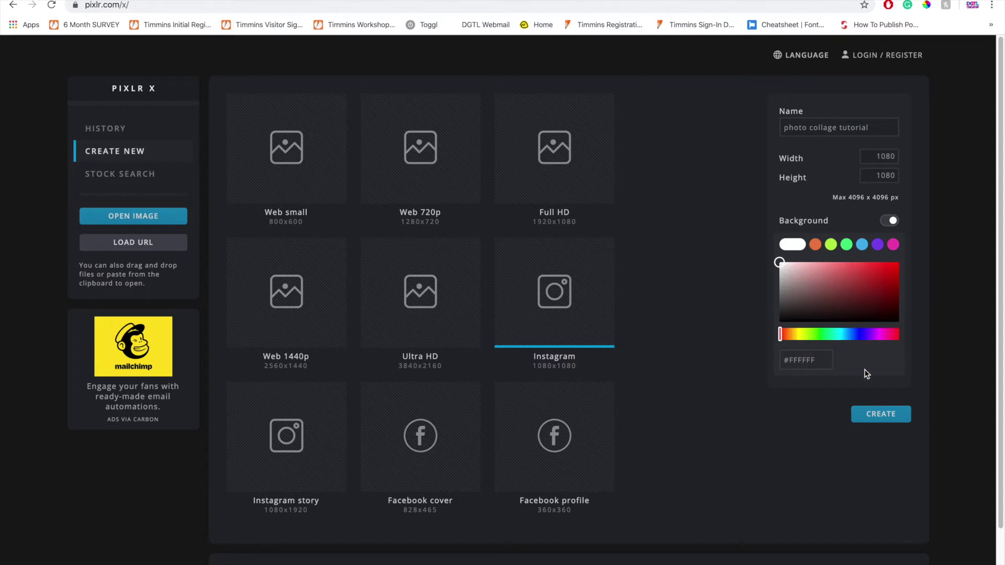
left_click(892, 420)
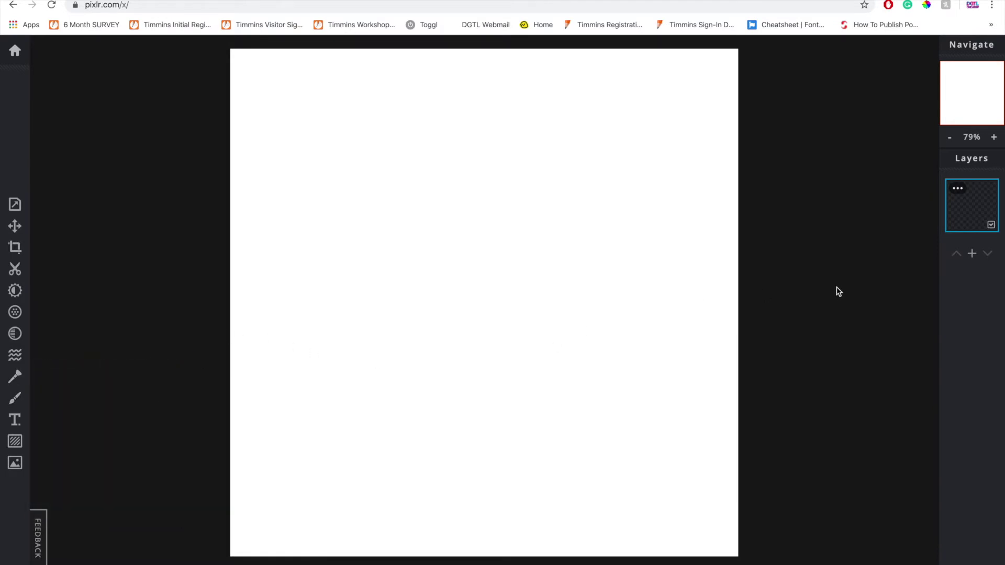
Add the deep-sky nebula photo (photo-of-deep-sky-obj...6608.jpg) as a new image layer
left_click(972, 254)
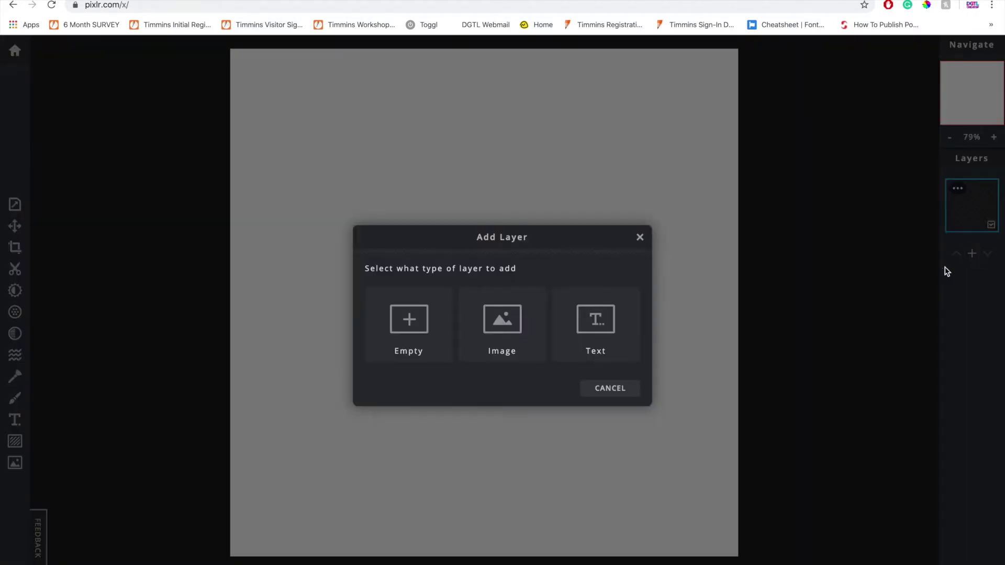
left_click(503, 327)
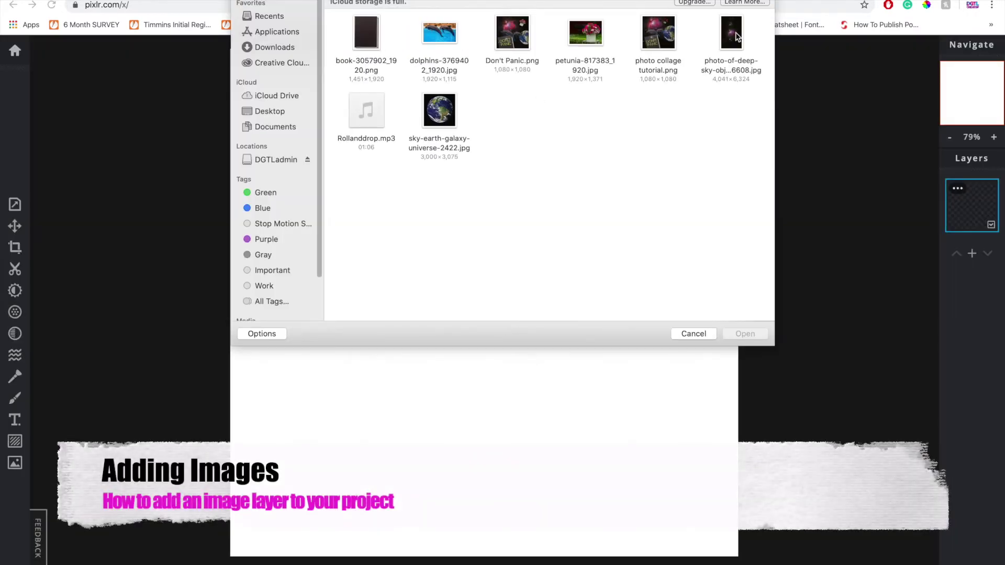
left_click(732, 34)
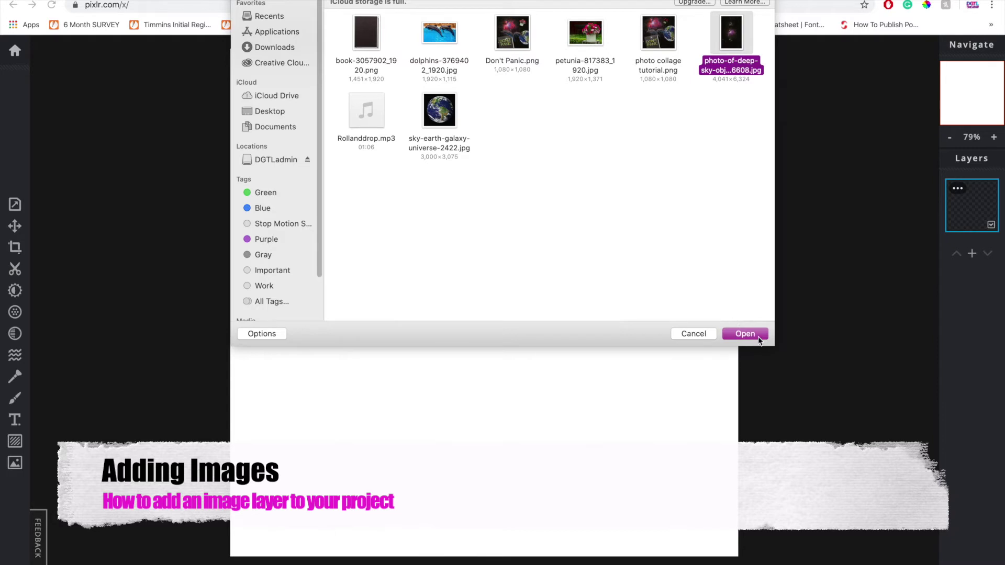
left_click(759, 335)
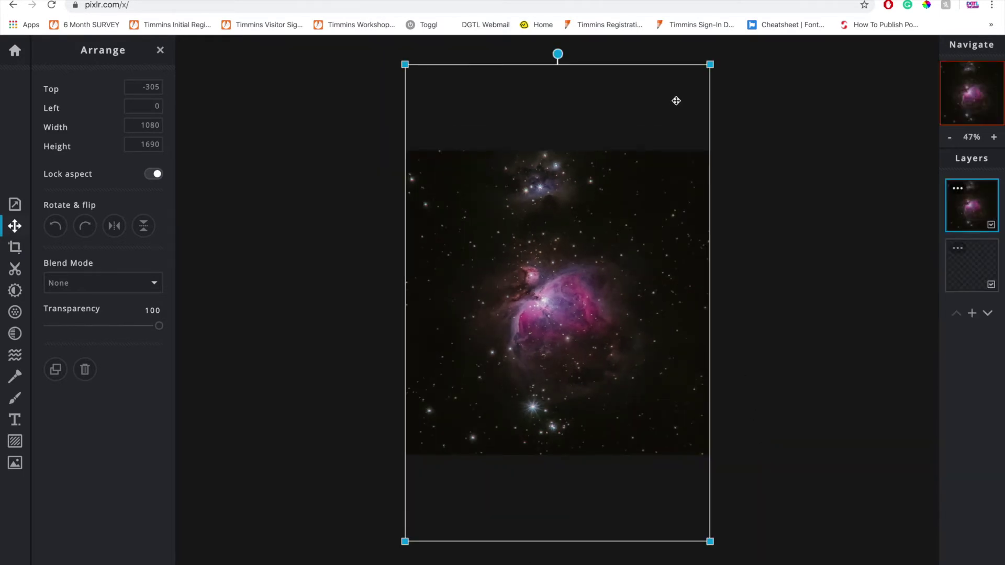
Enlarge the nebula image to about 1327 x 2077 and position it so the nebula sits in the canvas's upper left area
left_click_drag(715, 65, 763, 54)
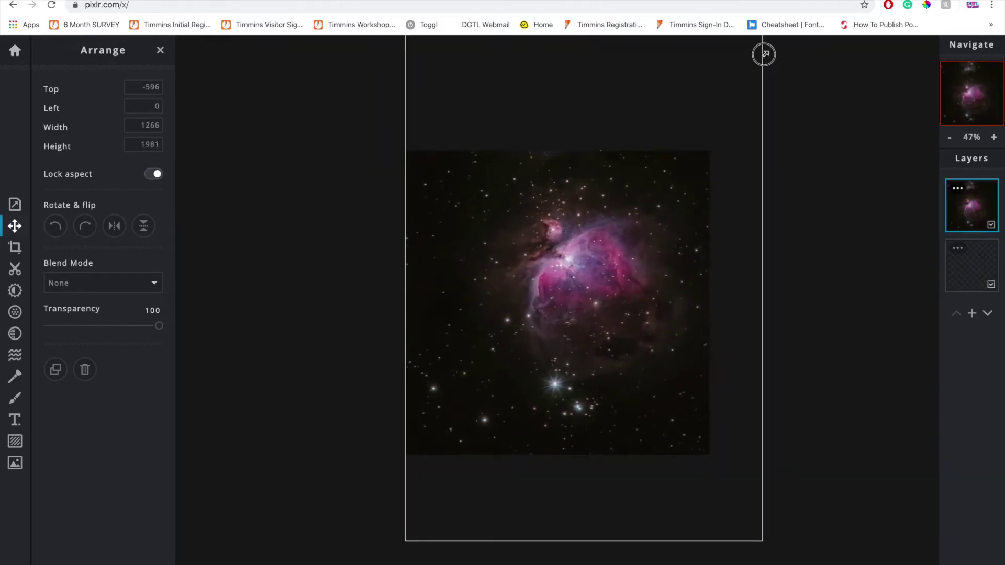
left_click_drag(651, 266, 607, 240)
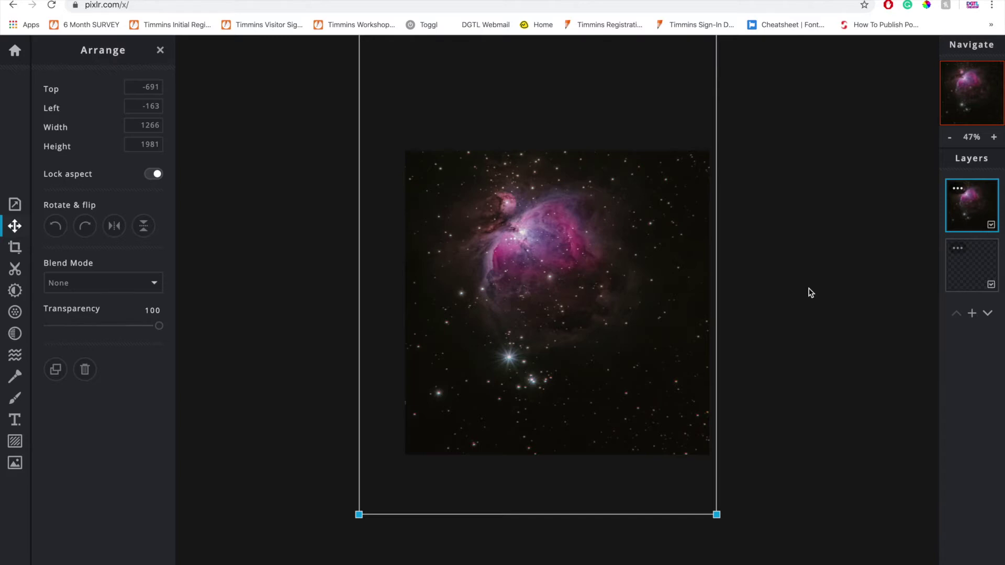
mouse_move(590, 252)
left_mouse_down()
mouse_move(617, 320)
mouse_move(561, 331)
mouse_move(689, 340)
mouse_move(598, 260)
mouse_move(623, 272)
mouse_move(581, 269)
mouse_move(595, 254)
left_mouse_up()
left_click_drag(720, 516, 734, 494)
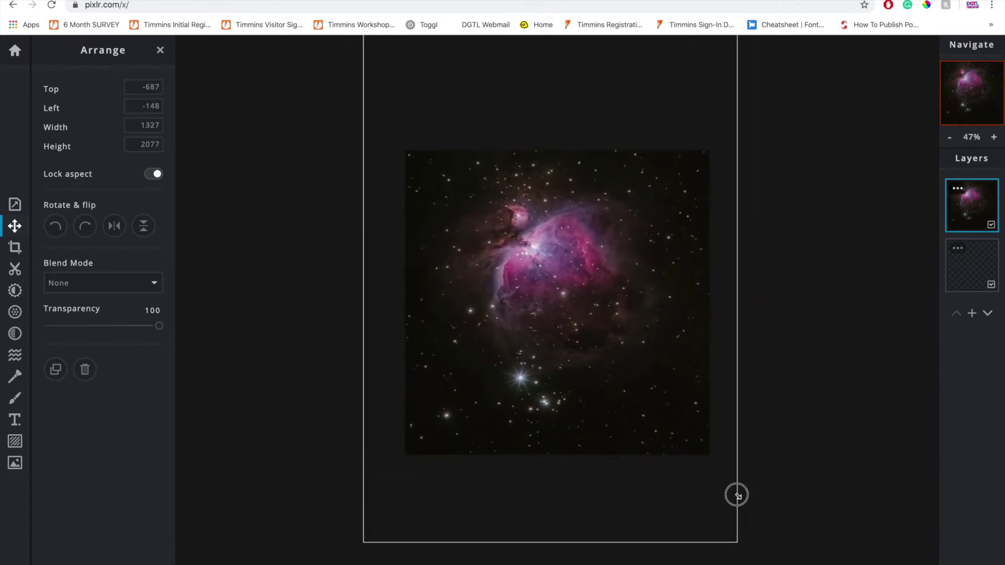
left_click_drag(625, 346, 601, 328)
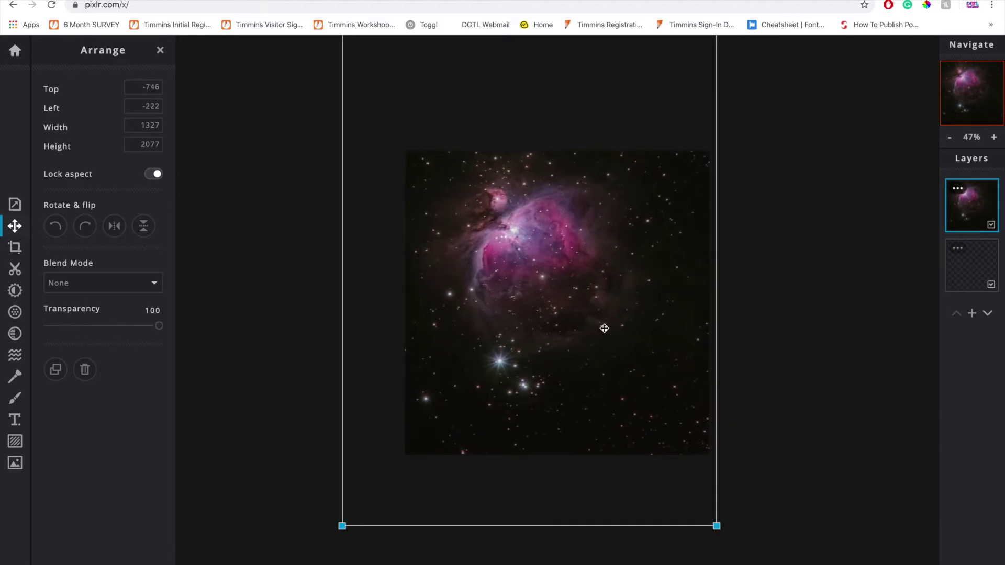
left_click(782, 377)
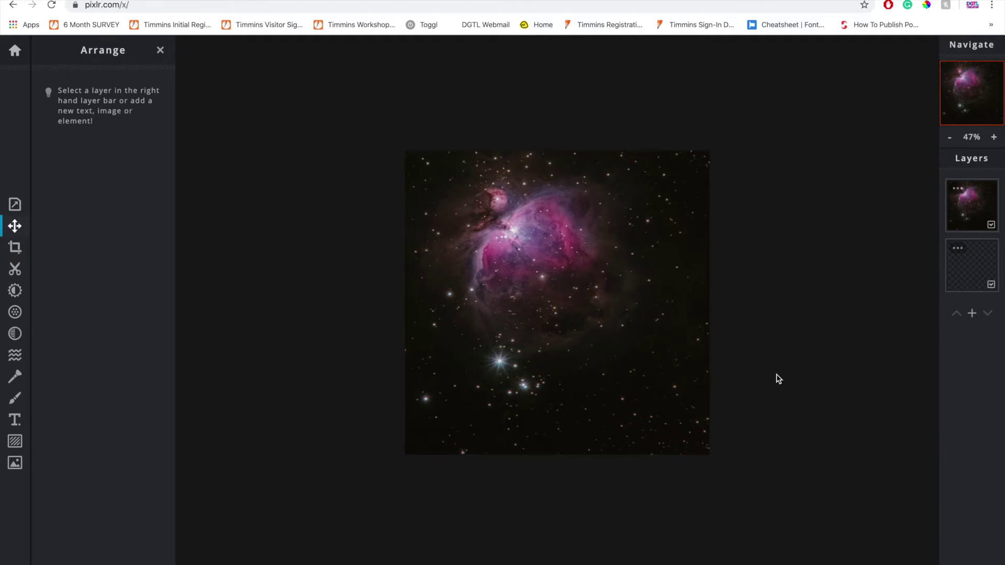
Open the nebula layer's settings and look through the available blend modes
left_click(960, 190)
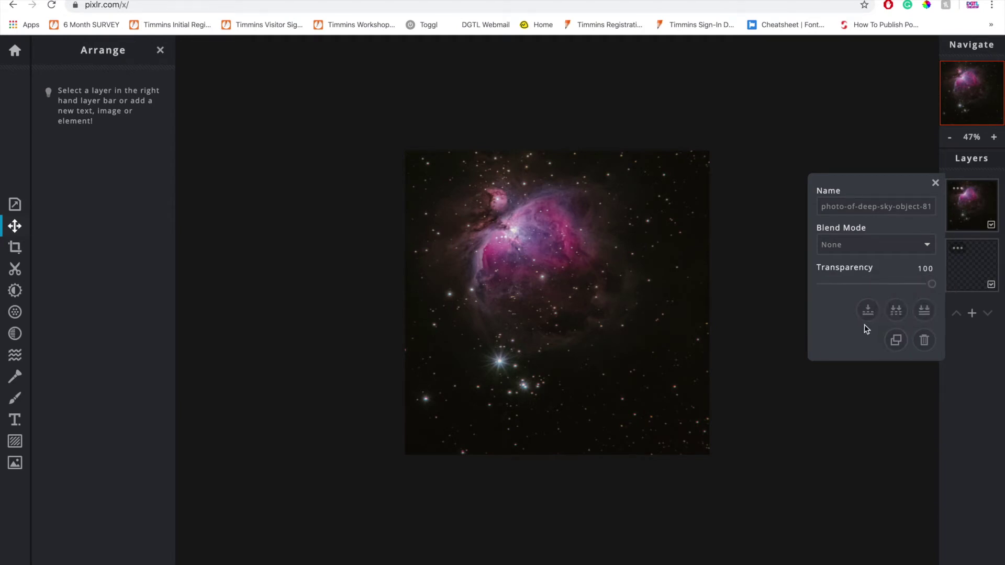
left_click(920, 250)
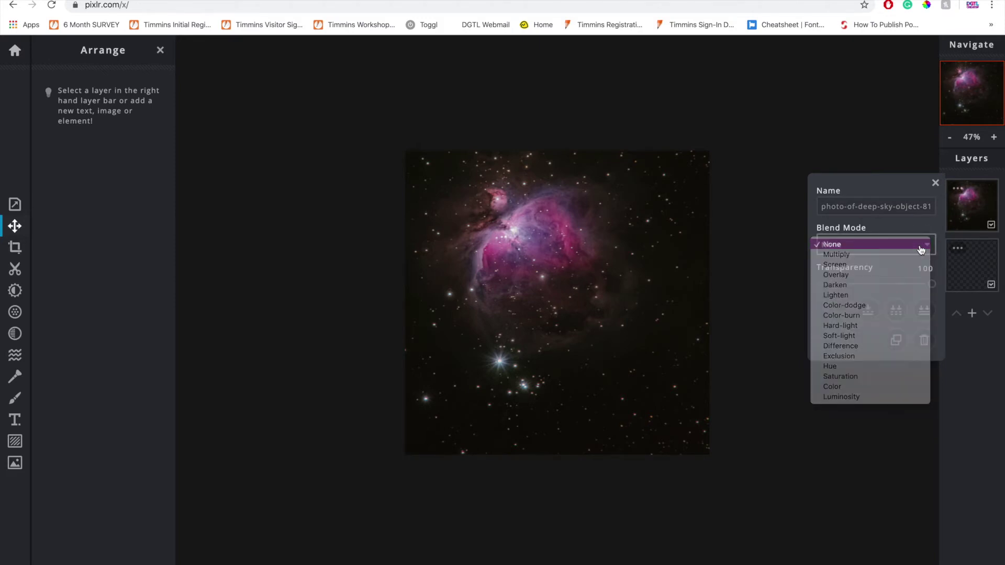
left_click(920, 249)
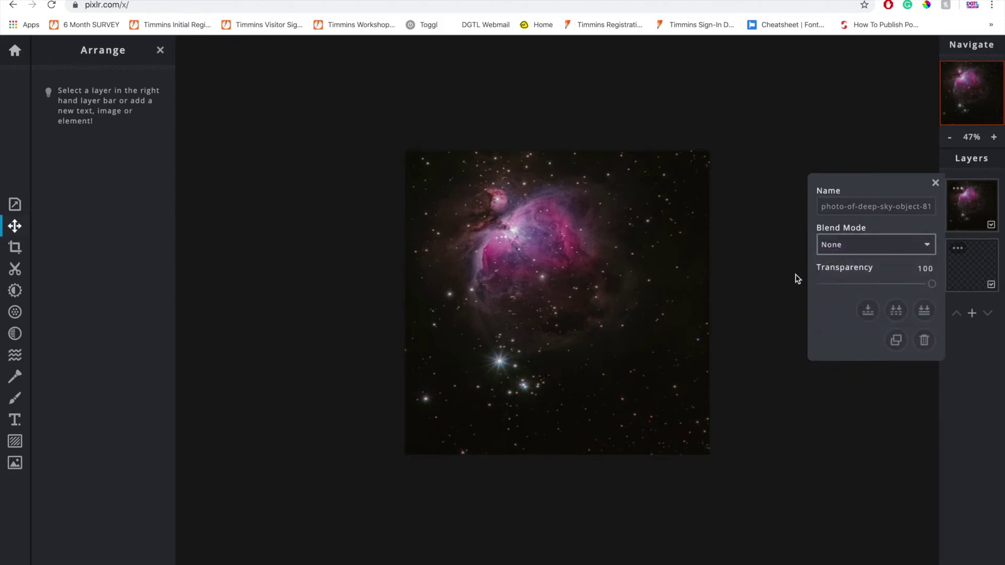
Duplicate the nebula layer and delete the duplicate
left_click(896, 341)
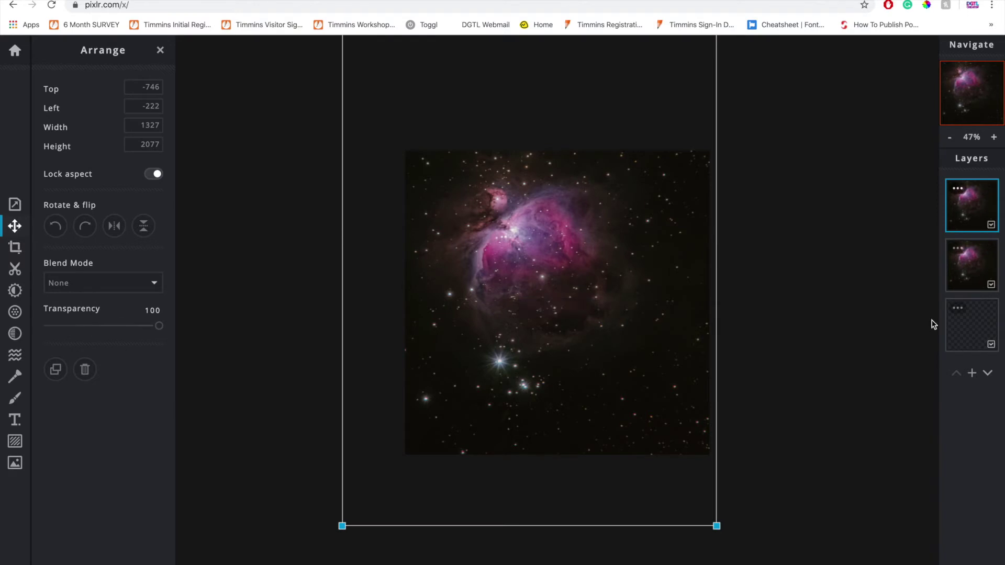
left_click(956, 191)
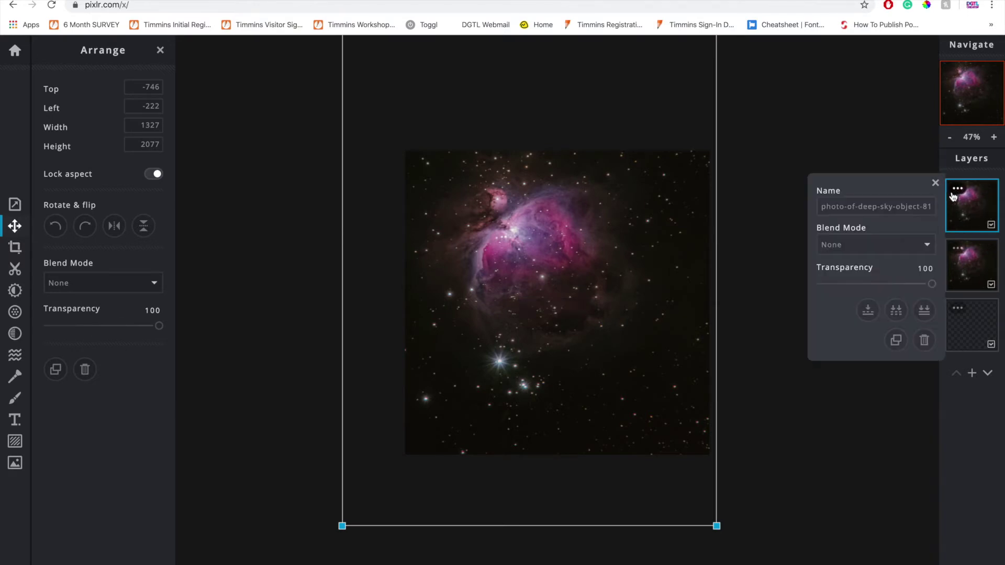
left_click(922, 341)
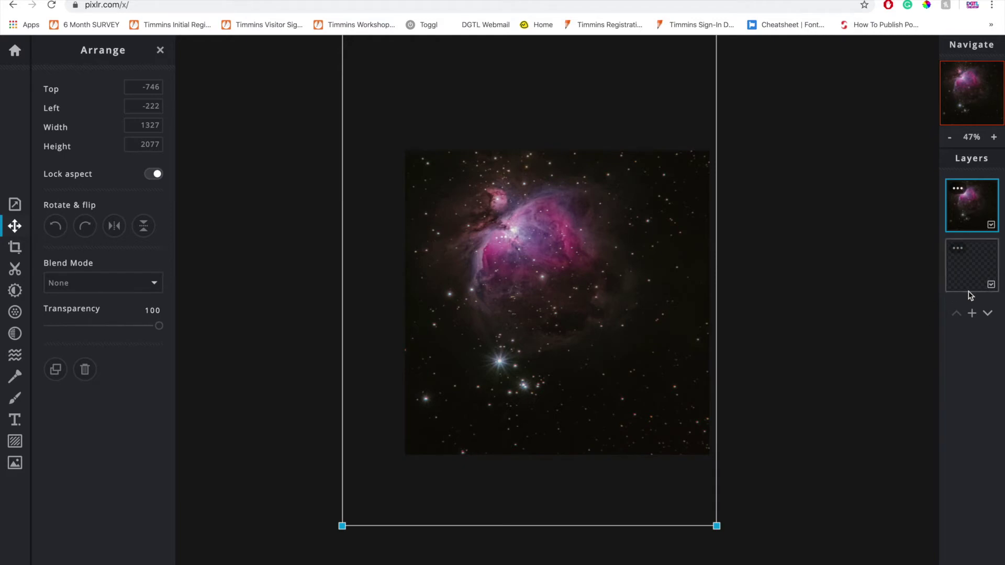
Move the nebula layer below the empty layer, return it to the top of the stack and deselect it
left_click(988, 315)
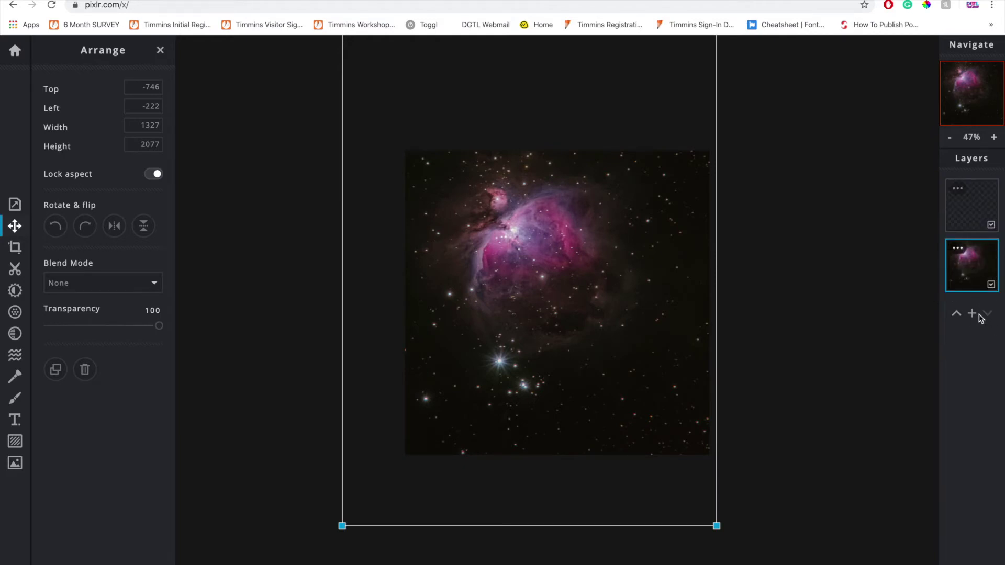
left_click(956, 314)
left_click(806, 257)
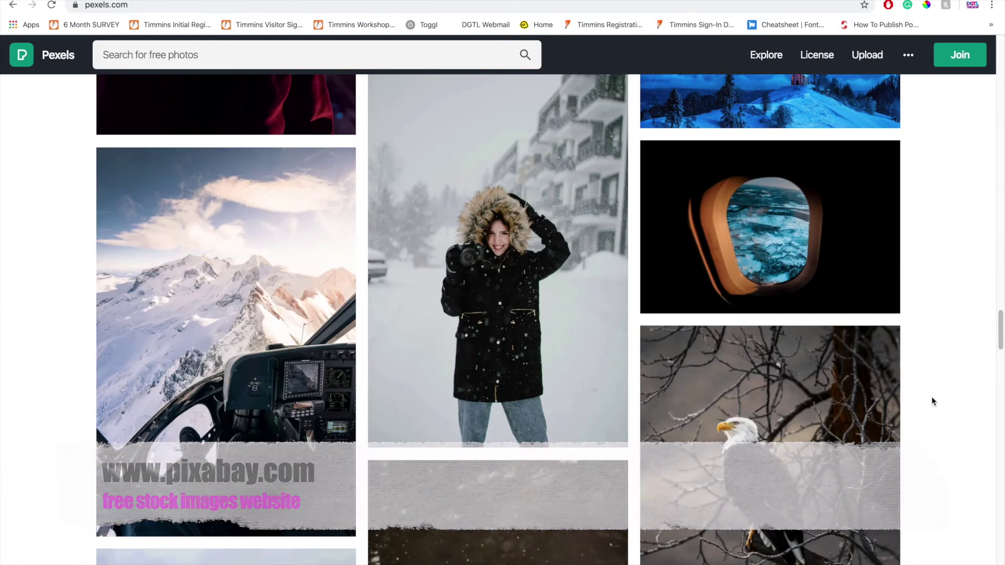
Switch to the Pexels website and browse its free stock photos
scroll(932, 403, "down", 10)
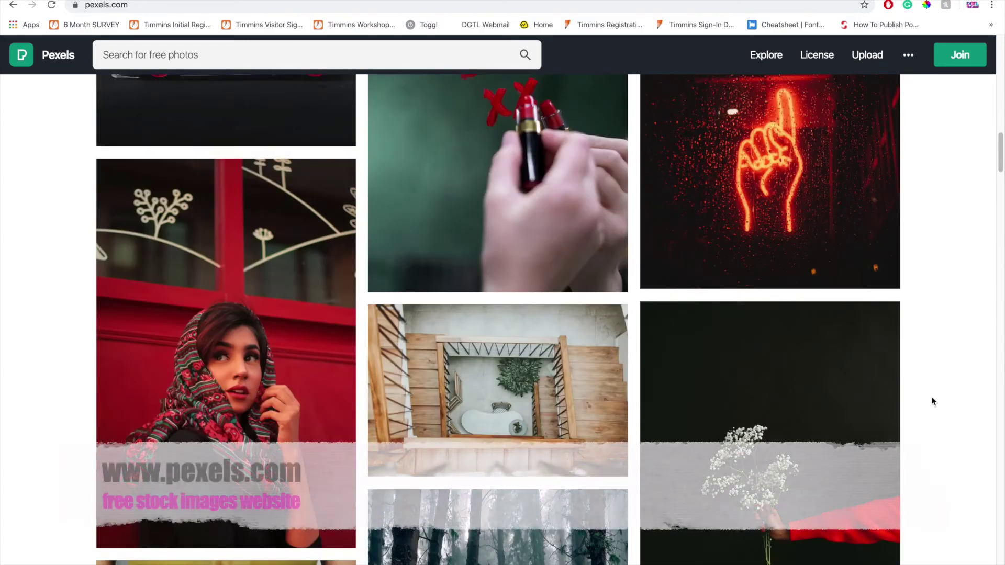
scroll(932, 402, "down", 15)
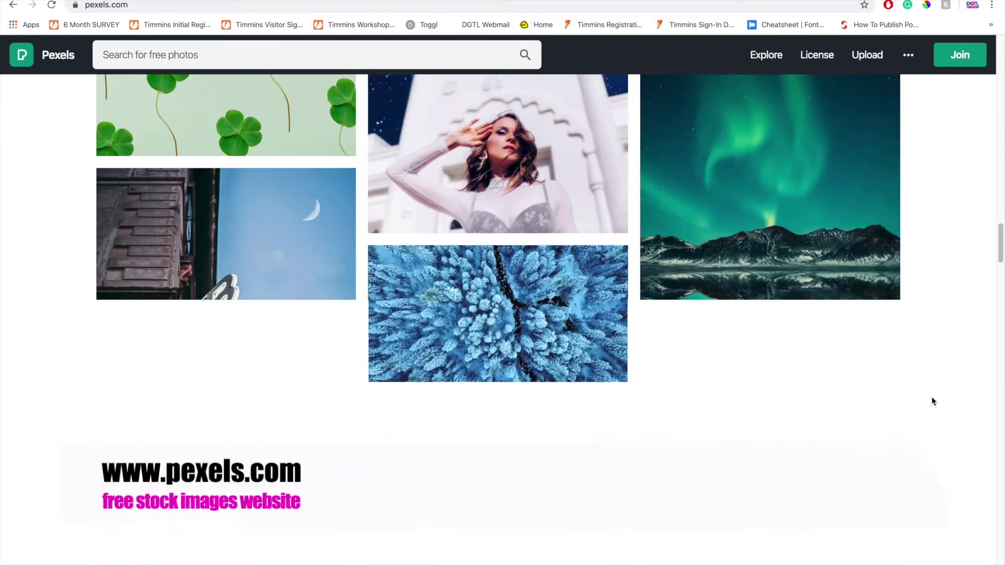
scroll(932, 402, "down", 10)
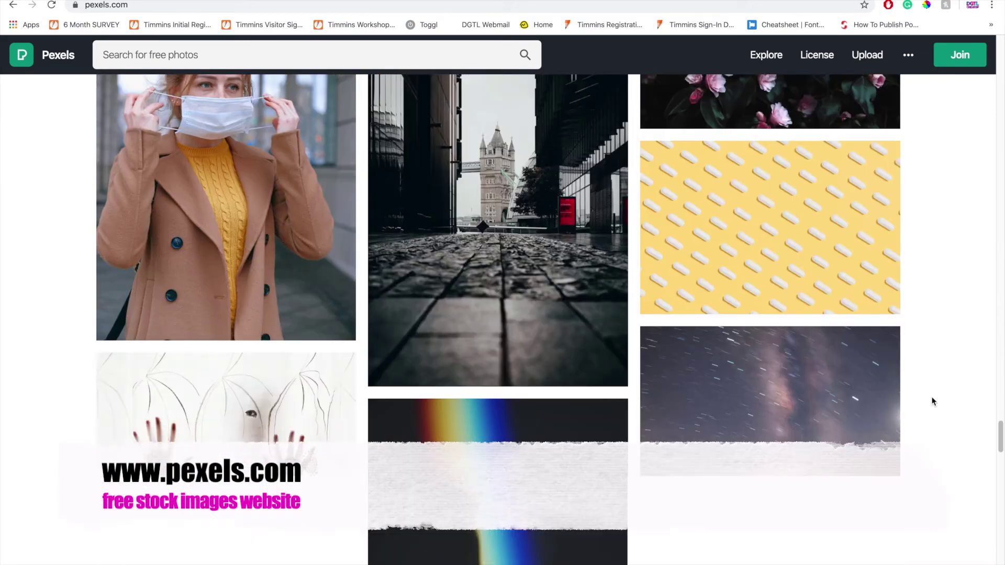
scroll(932, 401, "up", 5)
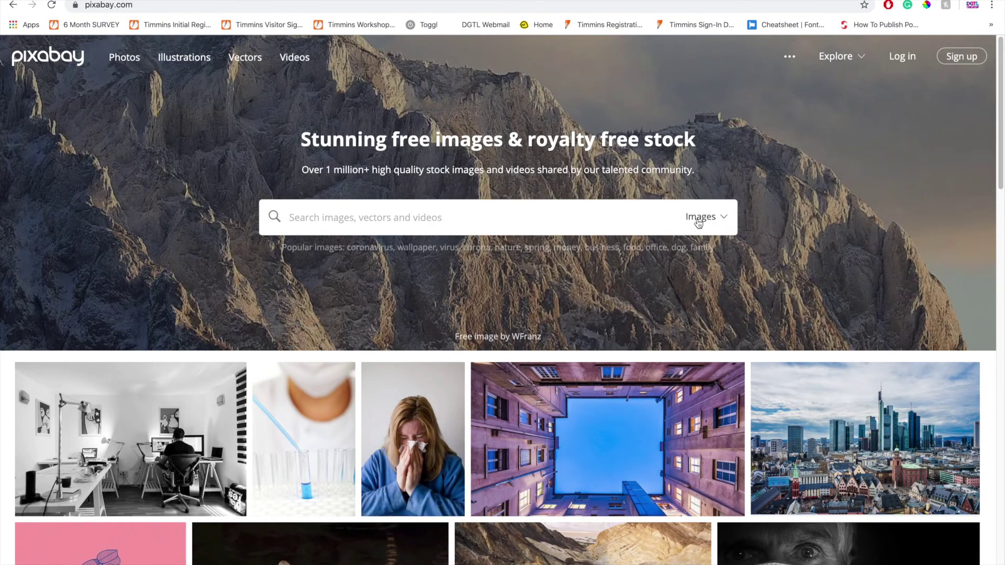
Switch to the Pixabay website, check its image type options including Illustrations, and browse the image gallery
left_click(702, 221)
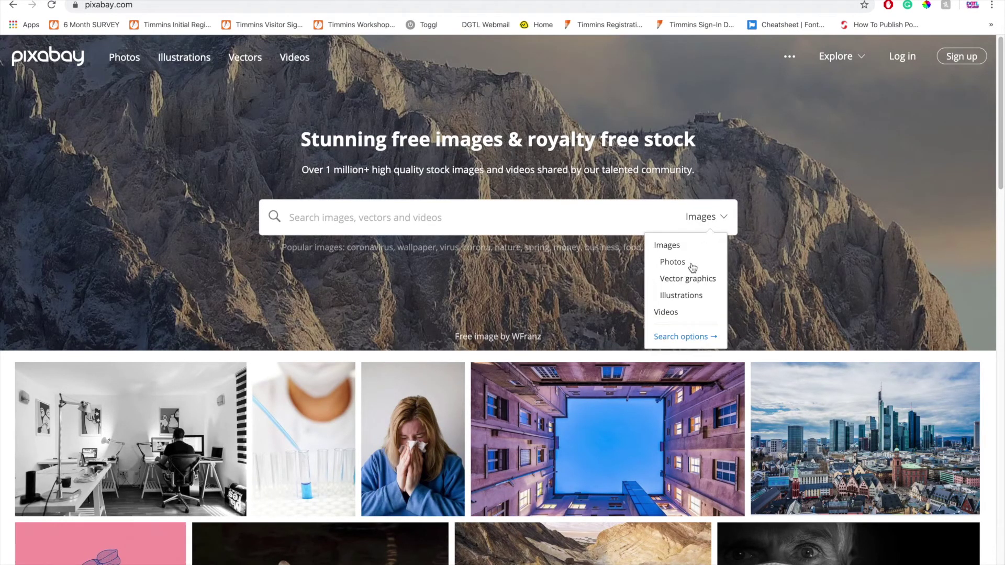
left_click(681, 296)
scroll(685, 293, "down", 20)
scroll(693, 292, "up", 20)
scroll(695, 297, "down", 1)
scroll(695, 297, "down", 8)
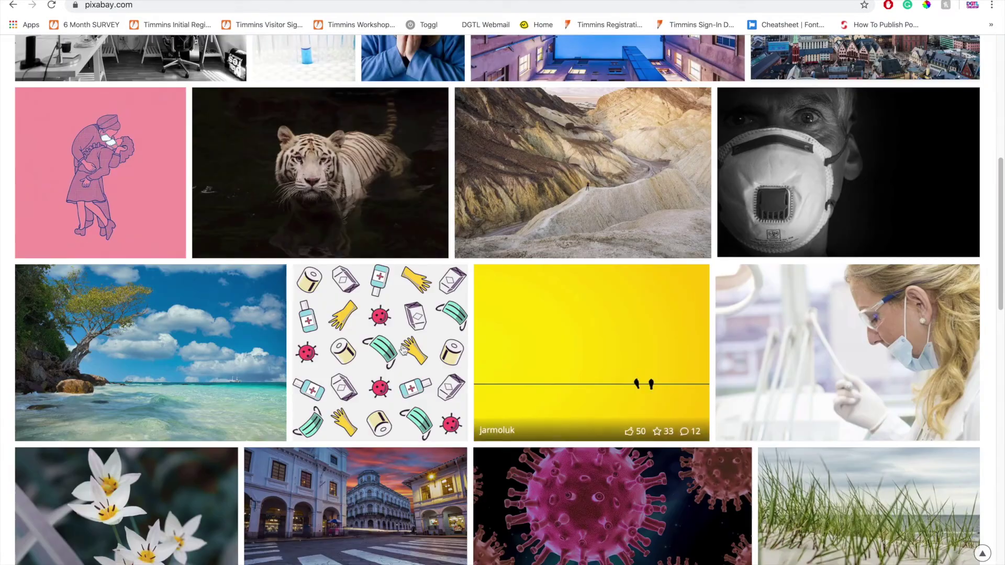
scroll(817, 234, "up", 10)
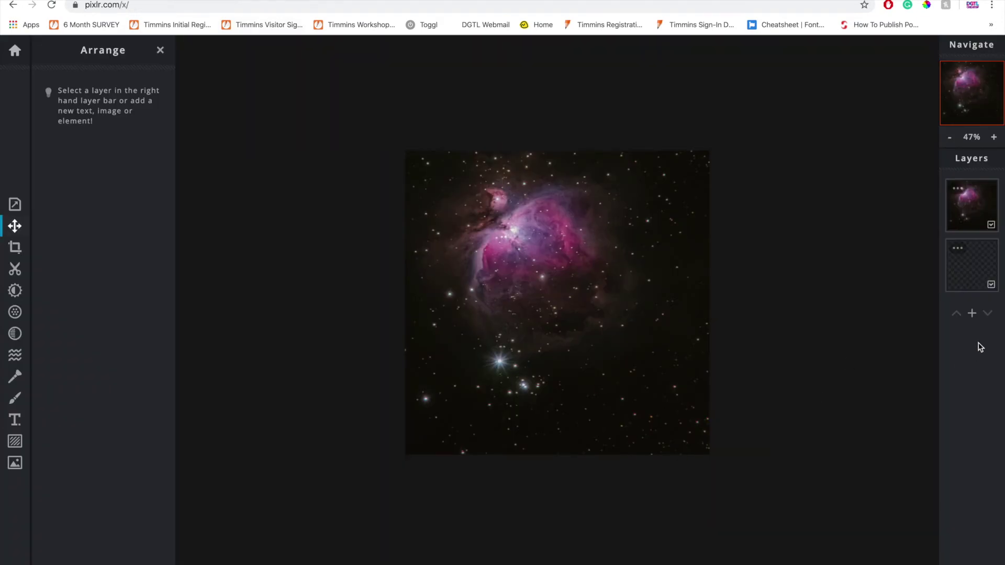
Return to the Pixlr X collage and add the book cover image book-3057902_1920.png as a new image layer
left_click(972, 313)
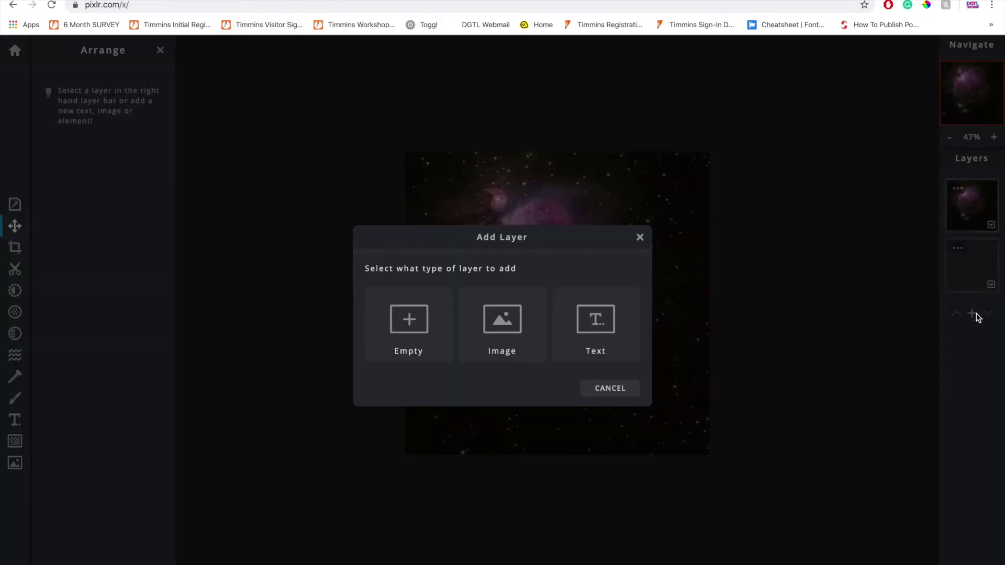
left_click(530, 337)
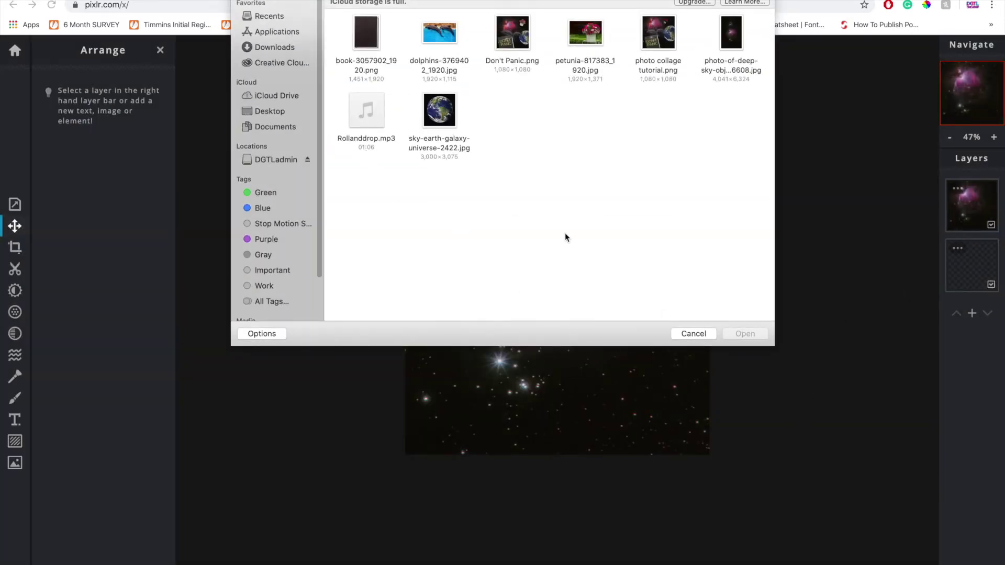
left_click(365, 34)
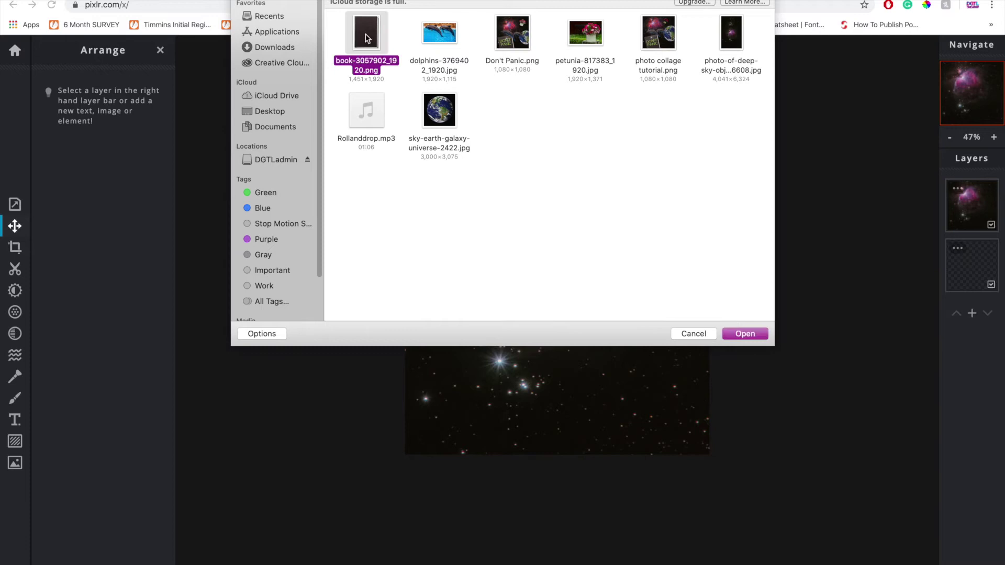
left_click(754, 333)
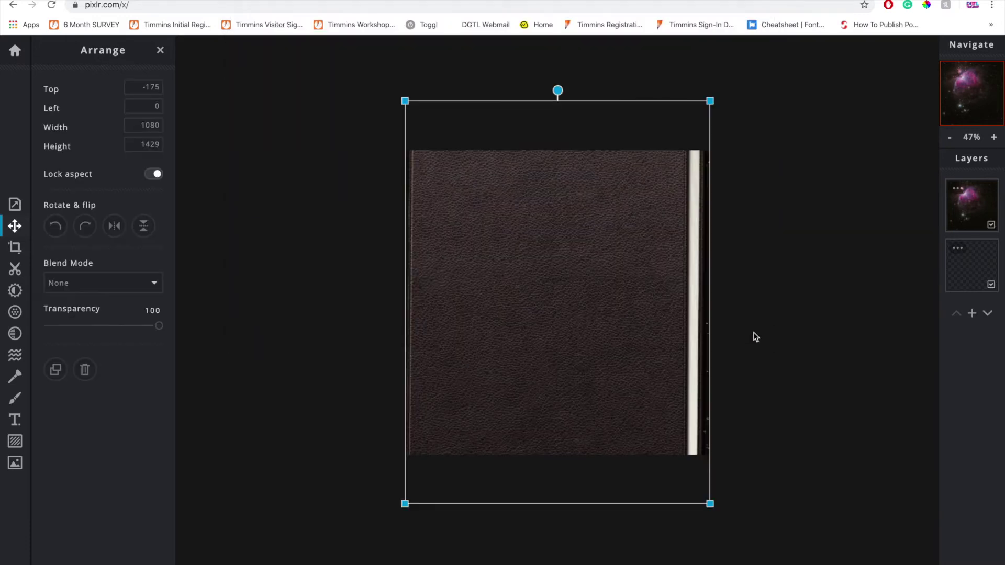
Shrink the book to about half the canvas's width, tilt it slightly counterclockwise and place it in the canvas's lower left area
left_click_drag(714, 99, 545, 391)
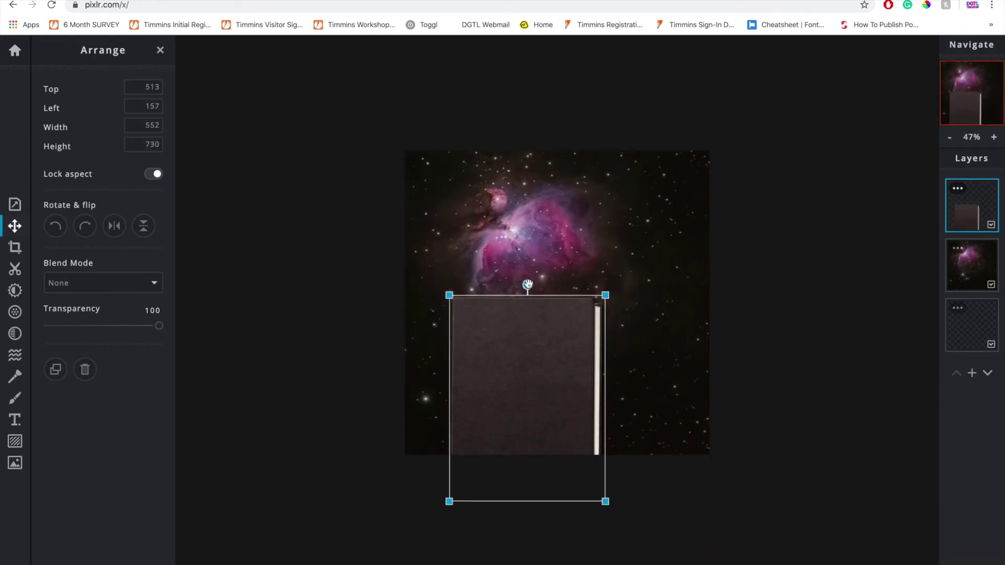
left_click_drag(604, 294, 598, 309)
left_click_drag(523, 293, 482, 321)
left_click(825, 412)
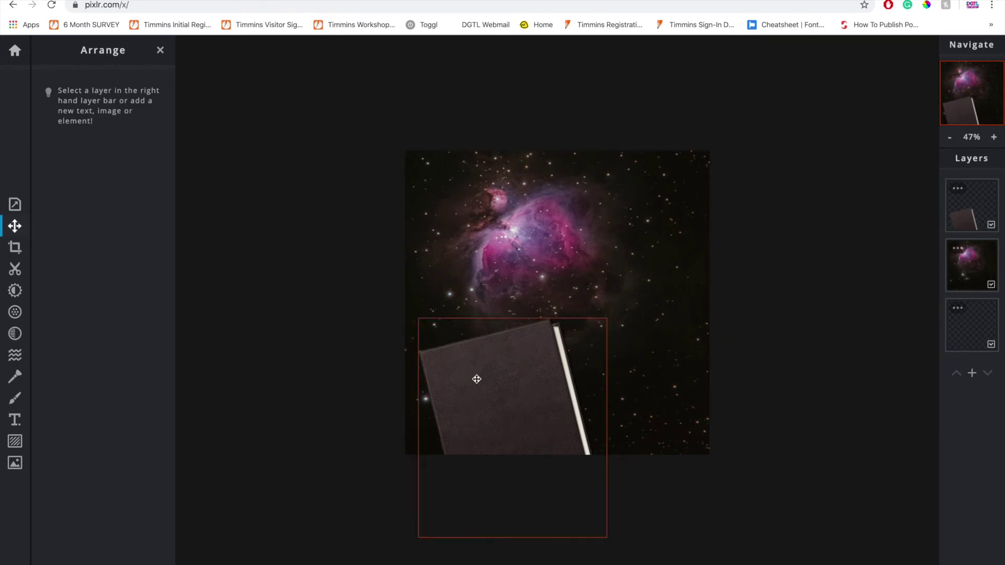
Set the book layer's blend mode to Screen so the stars show through its cover
left_click(497, 381)
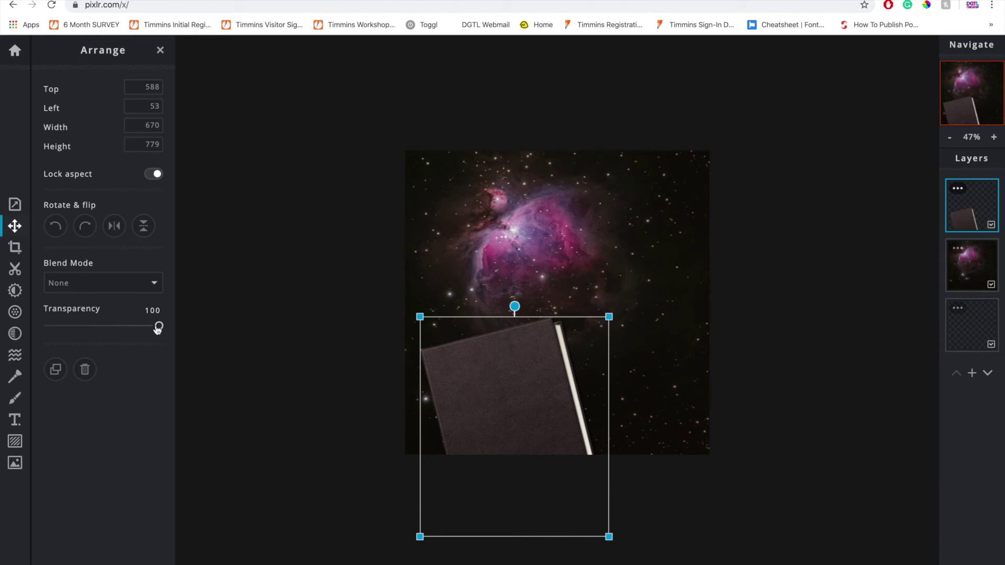
left_click(147, 286)
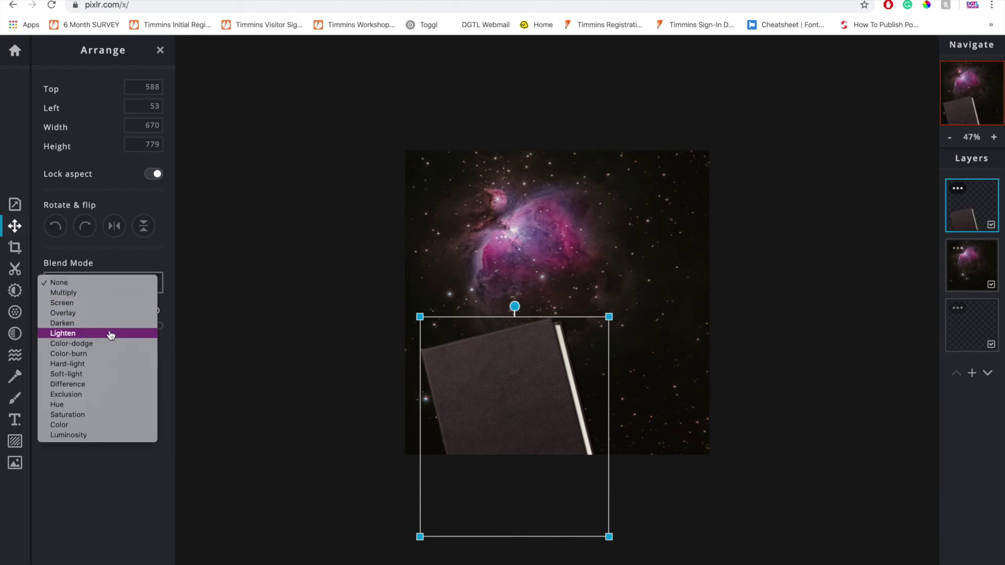
left_click(107, 303)
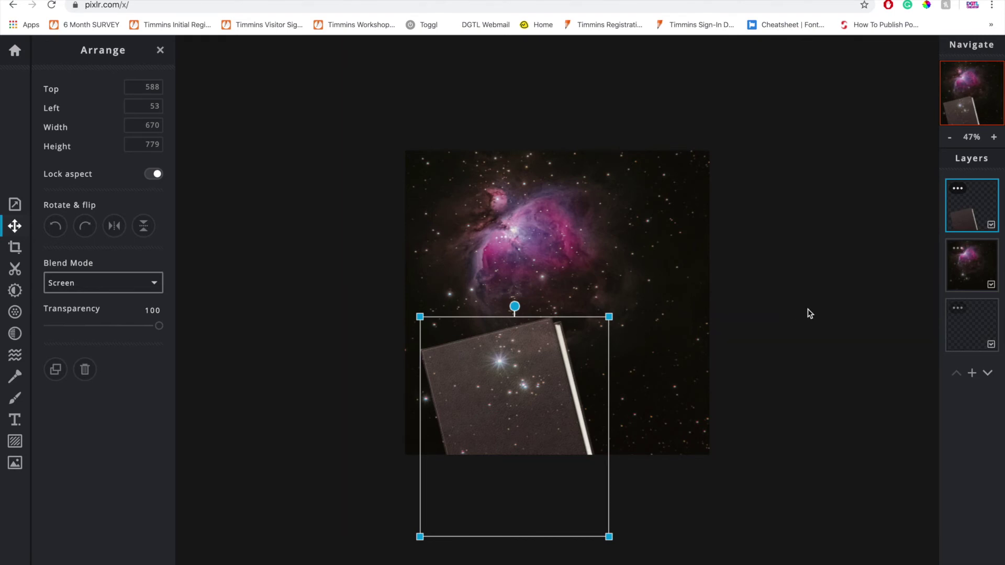
left_click(815, 357)
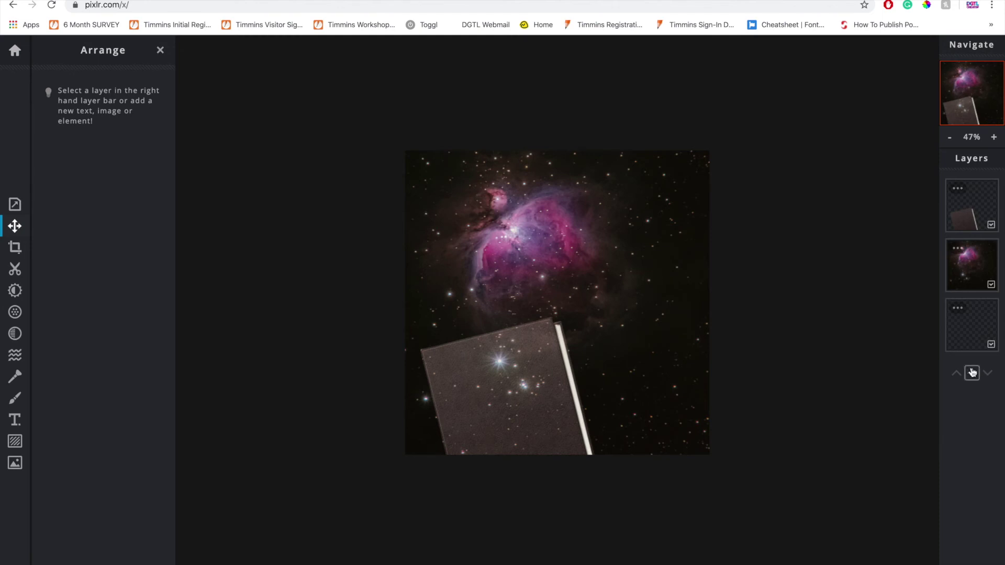
Add the Earth picture sky-earth-galaxy-universe-2422.jpg to the collage as a new image layer
left_click(972, 373)
left_click(482, 324)
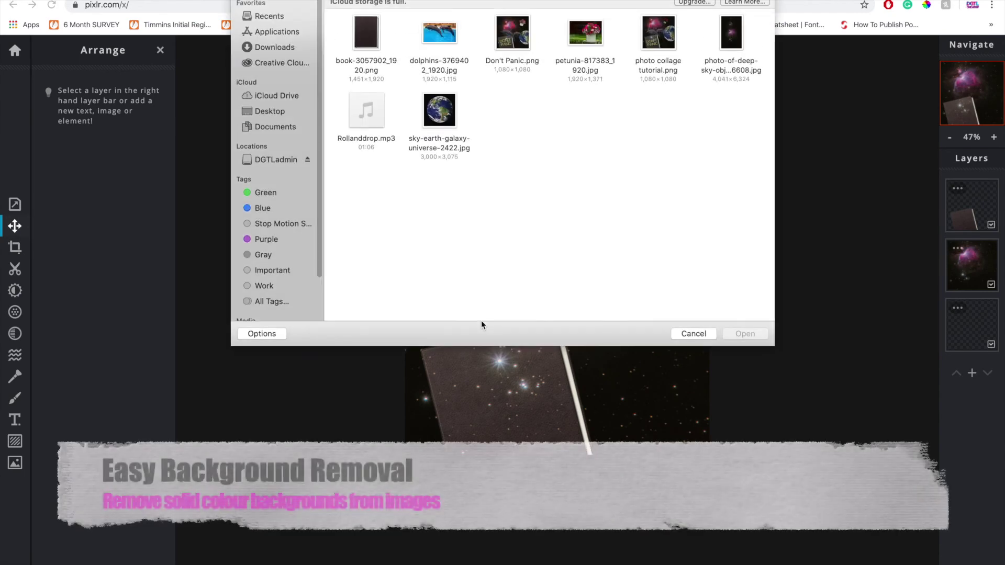
left_click(440, 107)
left_click(741, 335)
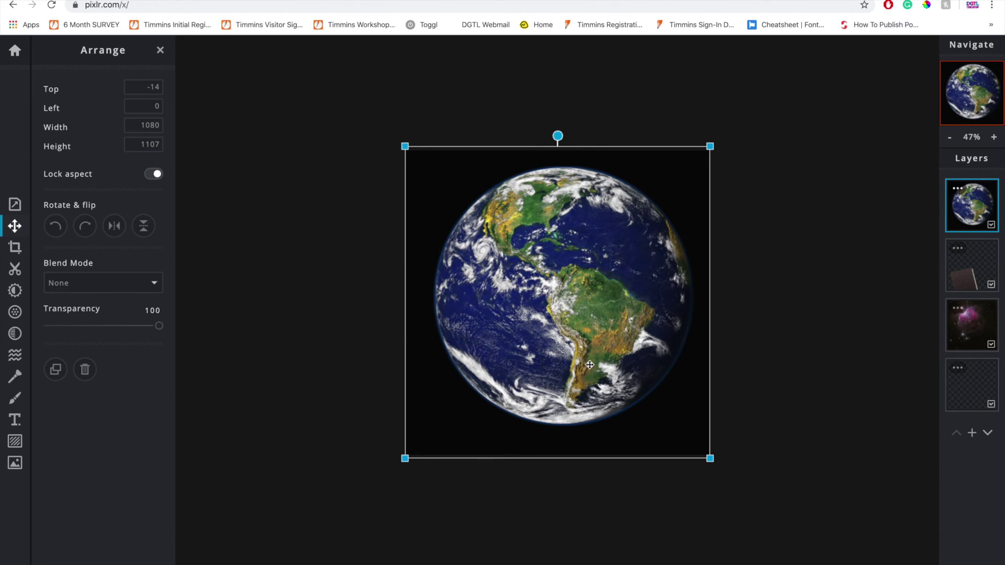
Shrink the Earth image to about 592 by 607 px and place it partly beyond the canvas's right edge, beside the nebula
left_click_drag(710, 146, 586, 274)
left_click_drag(498, 356, 670, 301)
left_click_drag(572, 212, 583, 225)
left_click_drag(644, 298, 635, 294)
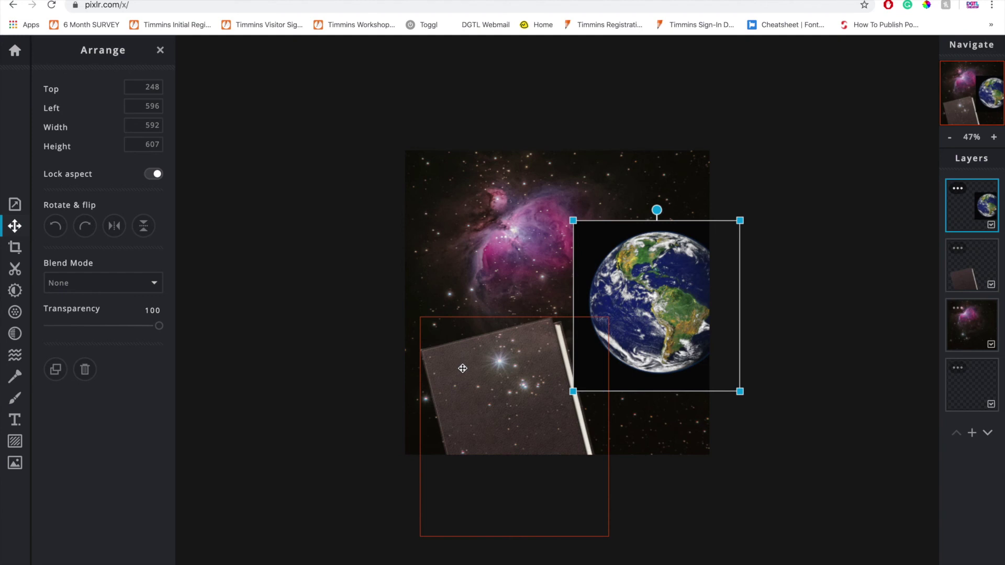
Cut away the Earth image's solid black background using the magic wand cutout in Remove mode
left_click(20, 268)
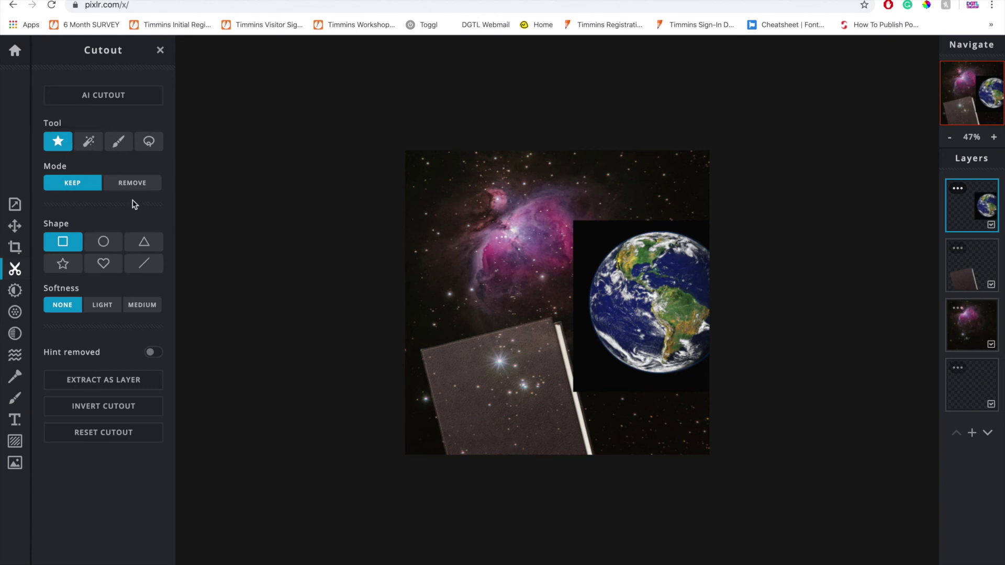
left_click(130, 186)
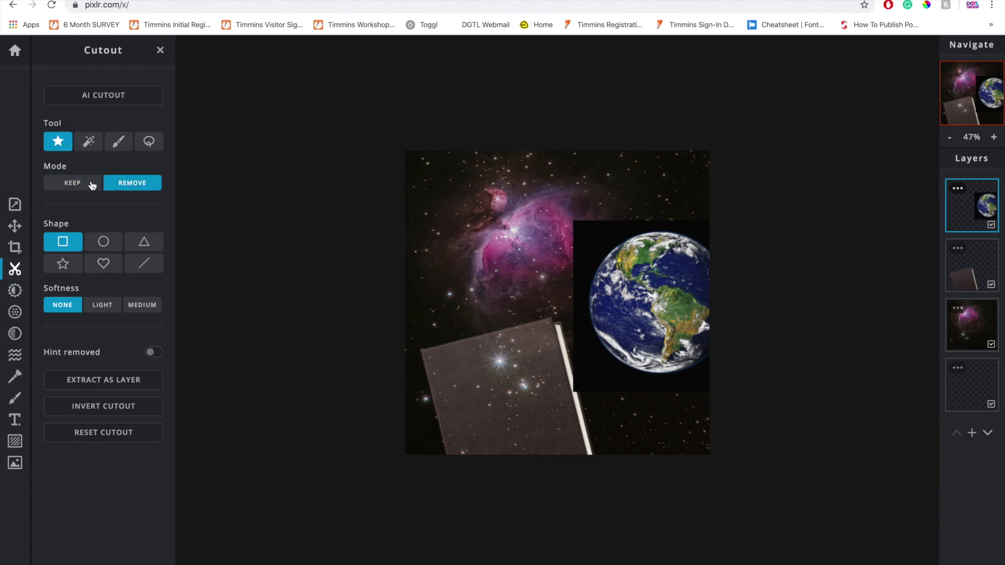
left_click(91, 186)
left_click(133, 184)
left_click(90, 144)
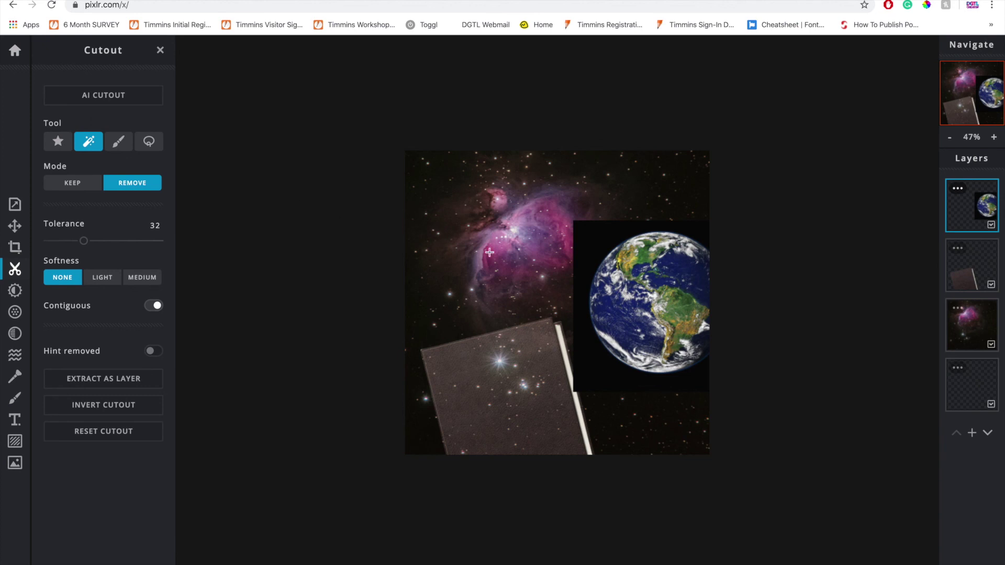
left_click(590, 238)
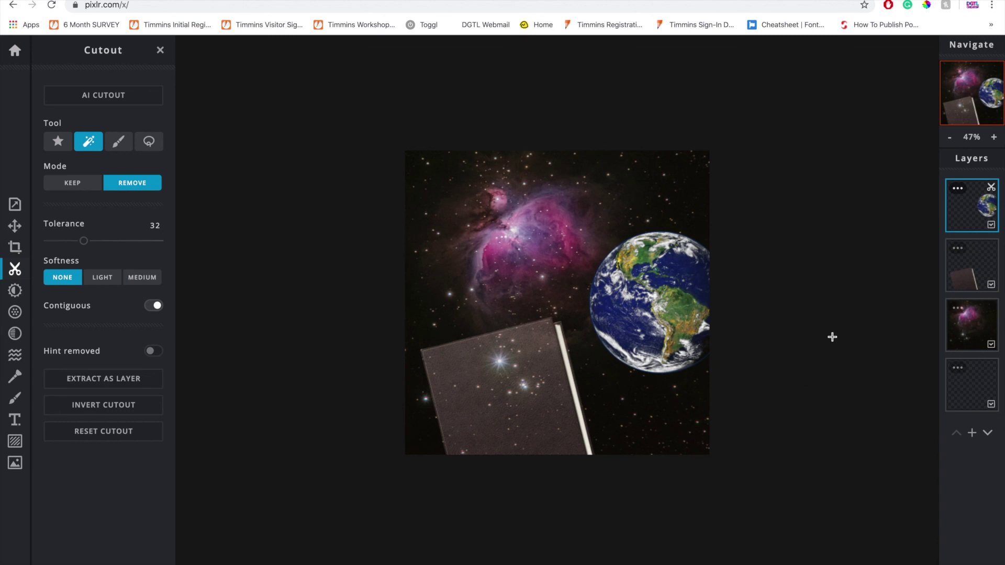
Nudge the cut-out Earth slightly up and to the right on the canvas, and deselect it
left_click(15, 225)
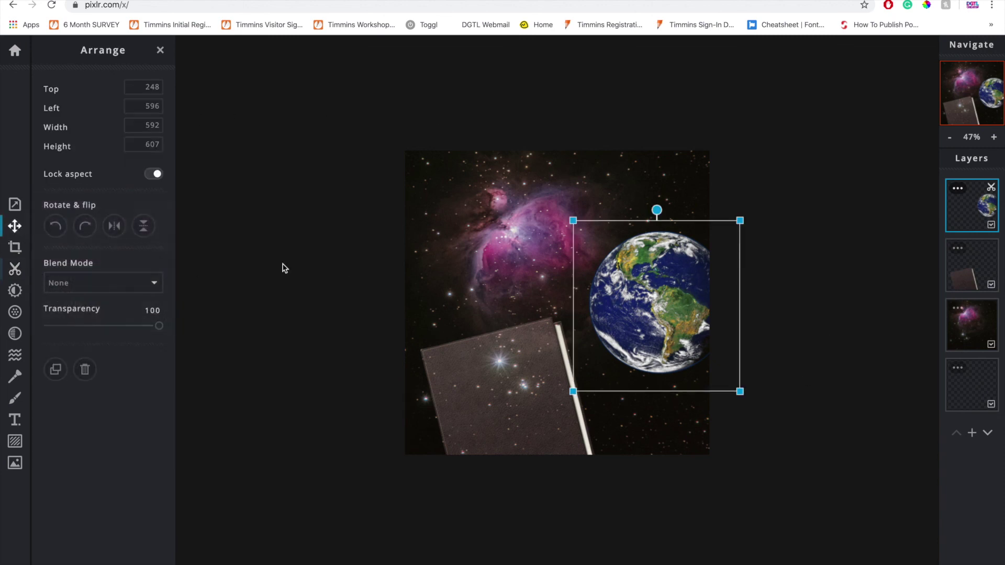
mouse_move(657, 302)
left_mouse_down()
mouse_move(672, 323)
mouse_move(664, 297)
left_mouse_up()
left_click(817, 211)
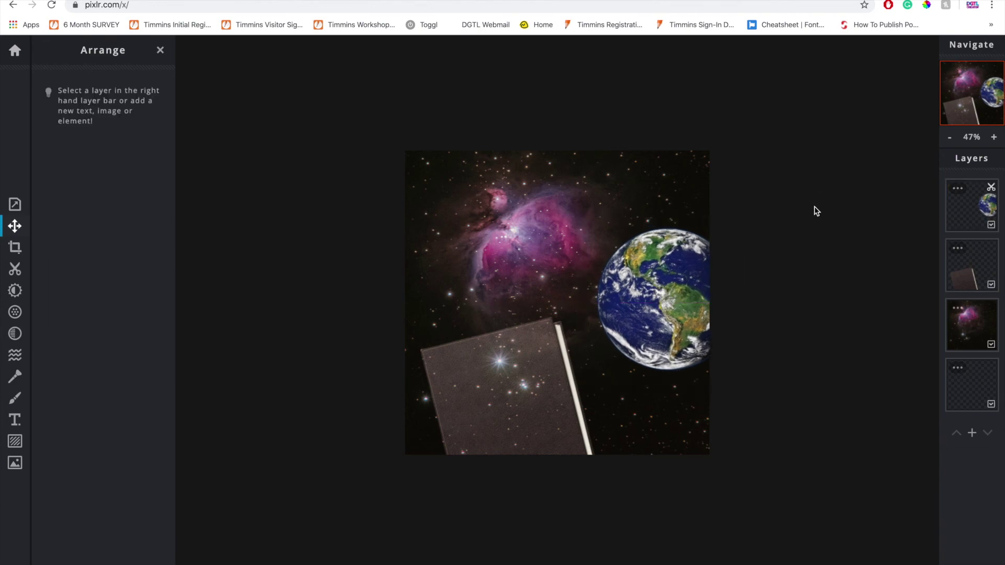